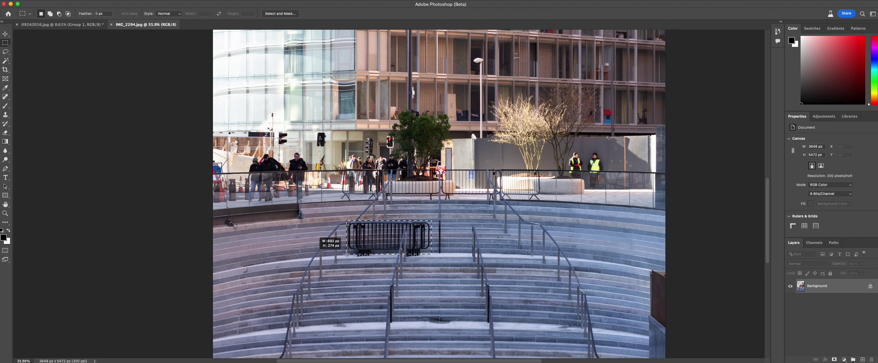
# Step: Select the black barriers lying on the steps with a rectangular marquee and run Generative Fill with the prompt "remove black barriers"
pyautogui.moveTo(346, 257); pyautogui.dragTo(347, 257)
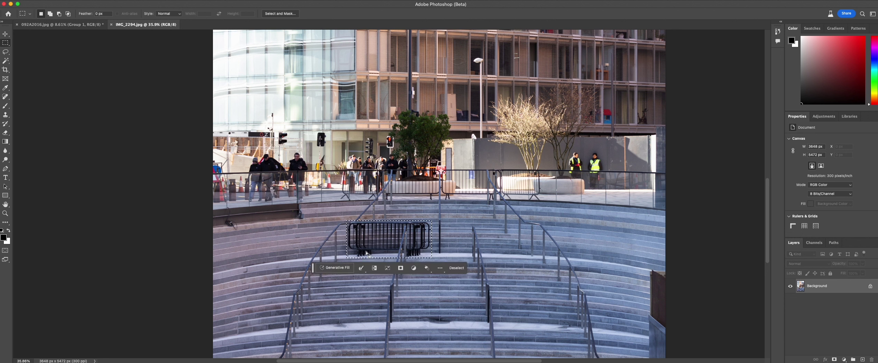
pyautogui.click(327, 269)
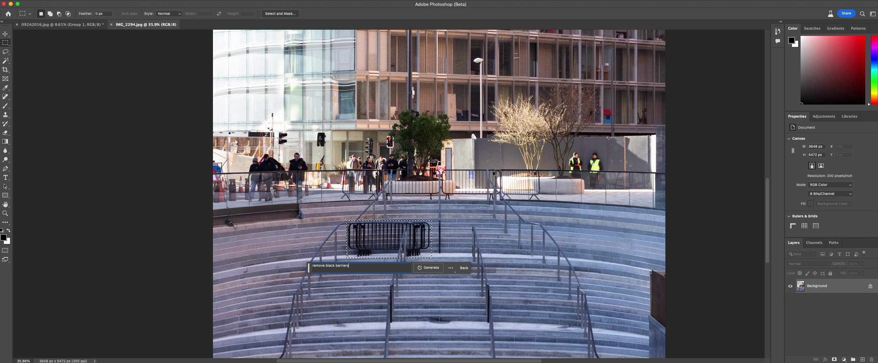
pyautogui.press('Return')
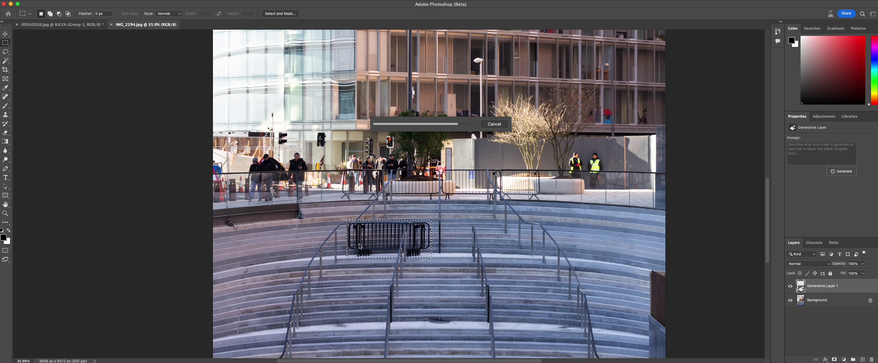
pyautogui.scroll(1, 359, 246)
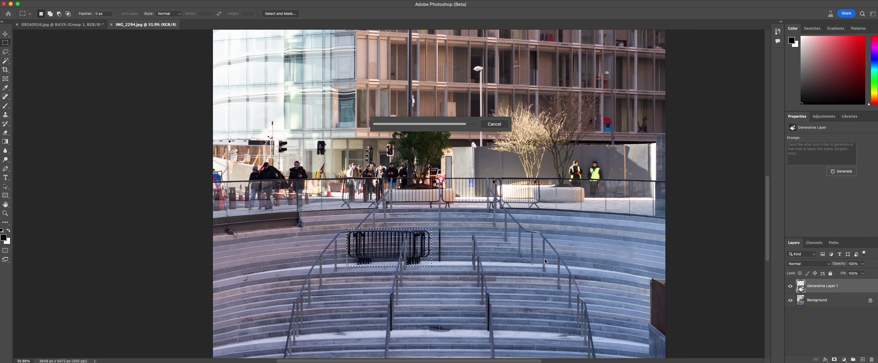
pyautogui.scroll(-1, 505, 256)
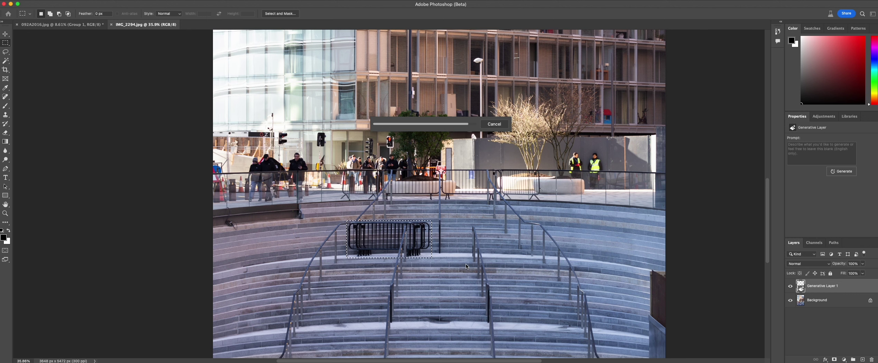
pyautogui.scroll(-5, 401, 267)
pyautogui.hscroll(7, 401, 267)
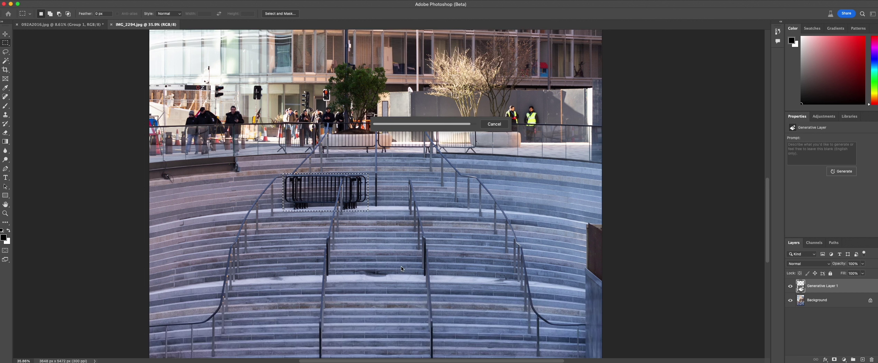
pyautogui.scroll(20, 237, 127)
pyautogui.hscroll(-7, 237, 127)
pyautogui.scroll(-14, 238, 131)
pyautogui.hscroll(1, 238, 130)
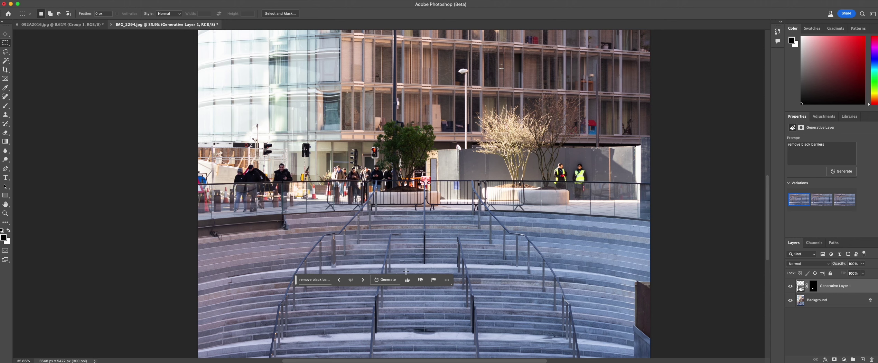
# Step: Select the dark wall at the photo's lower-right edge with a rectangular marquee and run Generative Fill without a prompt
pyautogui.scroll(-3, 403, 269)
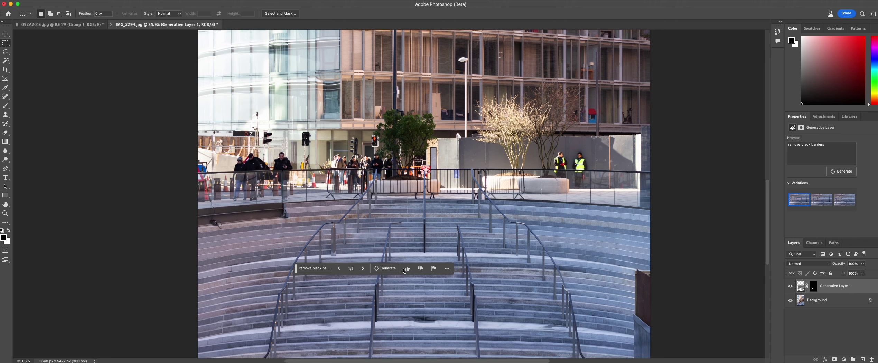
pyautogui.scroll(-2, 403, 269)
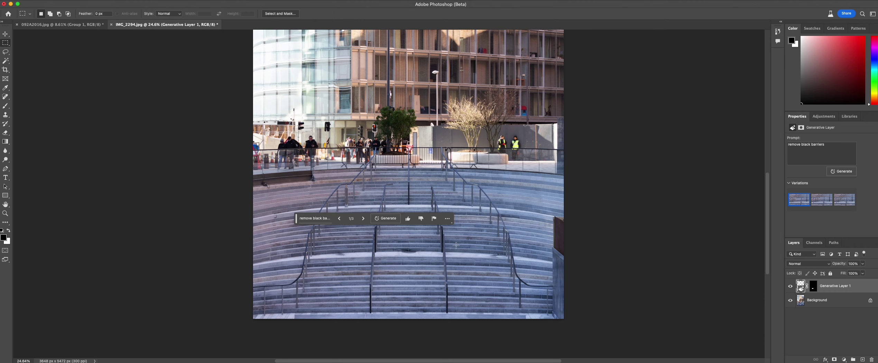
pyautogui.moveTo(549, 214); pyautogui.dragTo(576, 302)
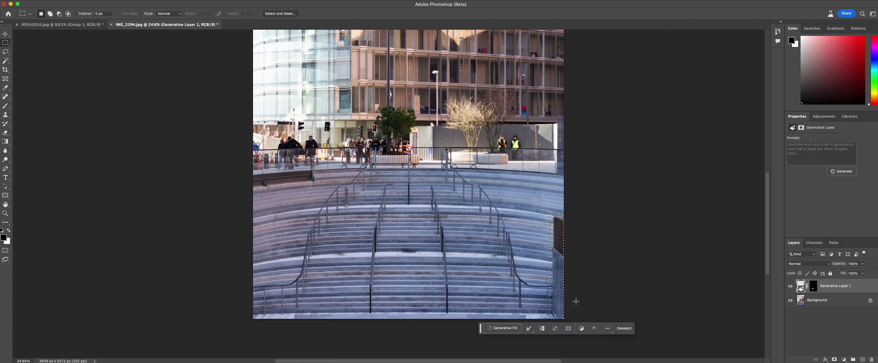
pyautogui.click(497, 329)
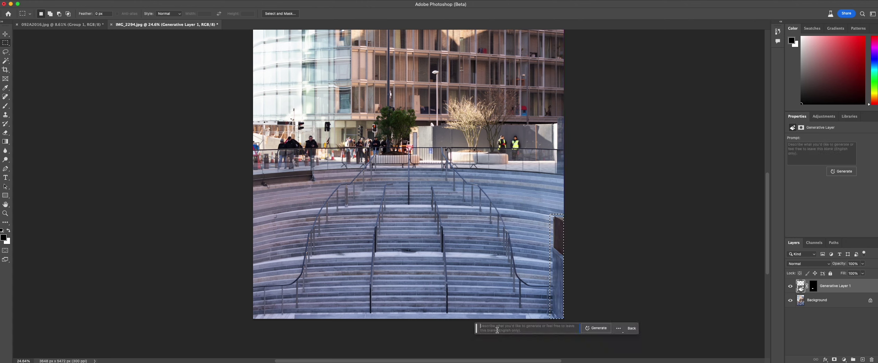
pyautogui.press('Return')
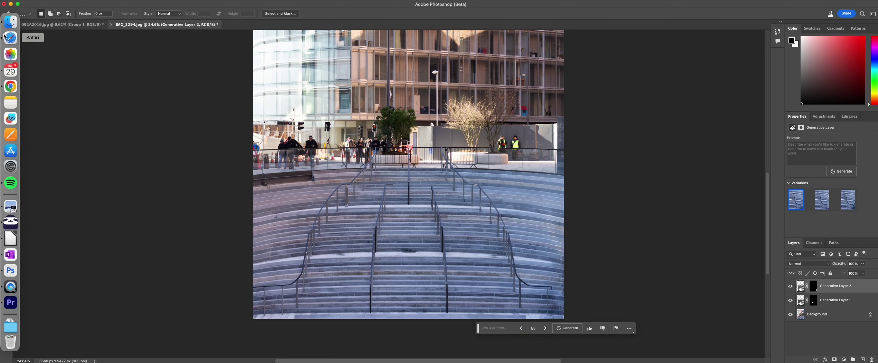
# Step: Select the stray horizontal handrail end on the left middle railing and run Generative Fill on it without a prompt
pyautogui.click(6, 34)
pyautogui.scroll(8, 409, 204)
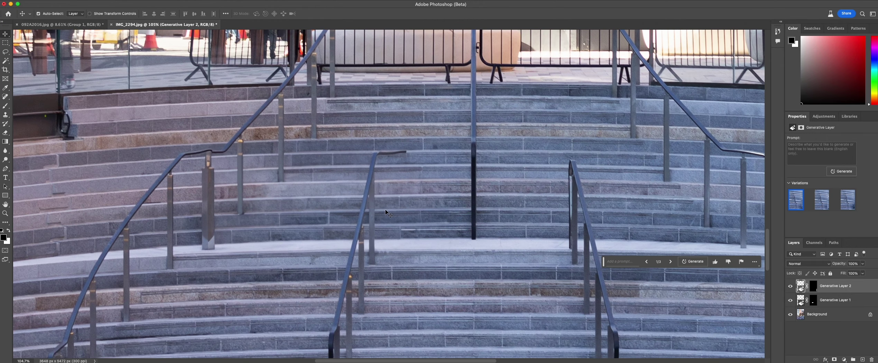
pyautogui.click(6, 43)
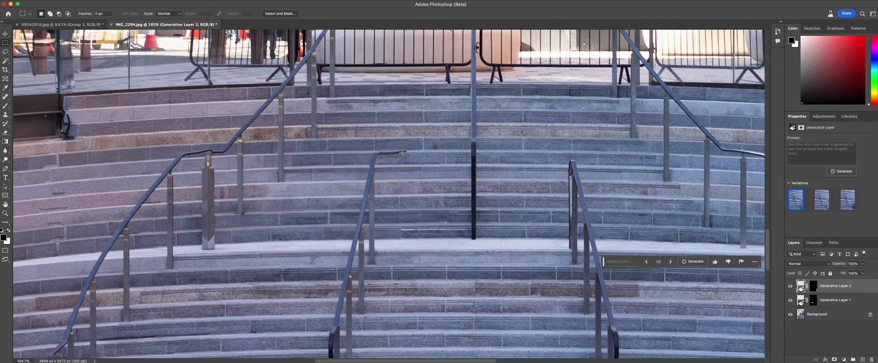
pyautogui.moveTo(409, 148); pyautogui.dragTo(369, 158)
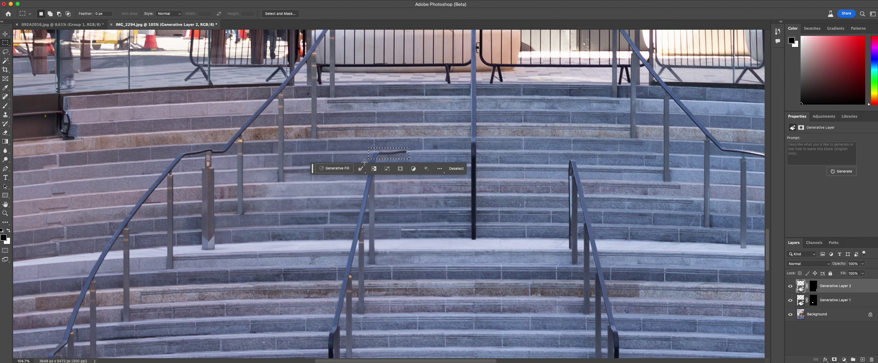
pyautogui.press('Return')
pyautogui.click(334, 169)
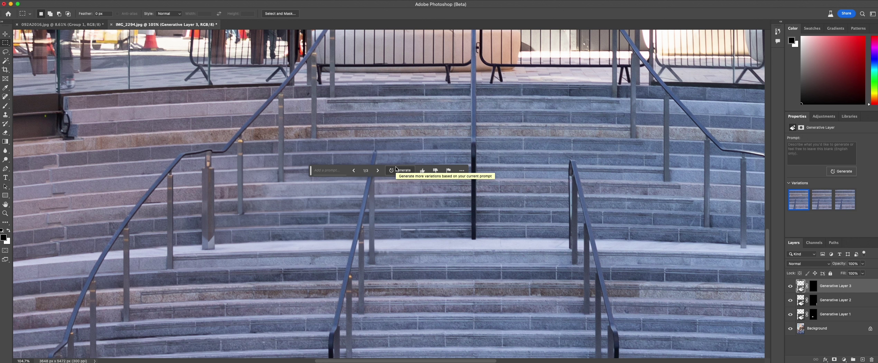
# Step: Go through the generated handrail variations, keep the second one and deselect the layer
pyautogui.click(378, 170)
pyautogui.click(377, 171)
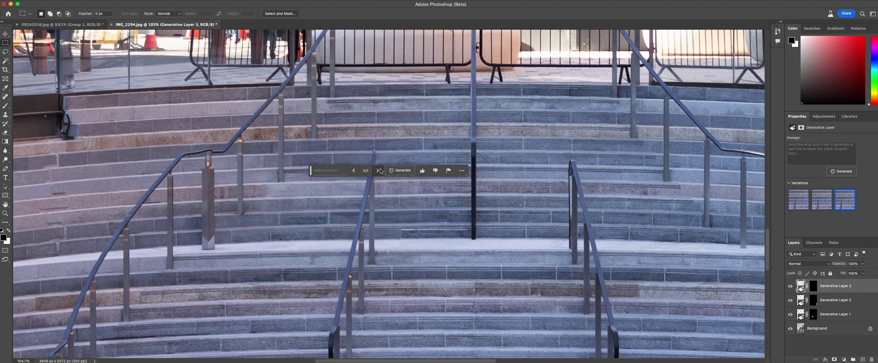
pyautogui.click(379, 171)
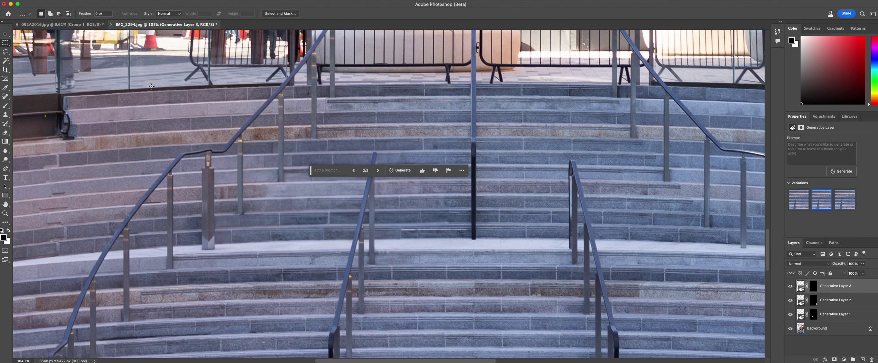
pyautogui.click(5, 34)
pyautogui.click(169, 108)
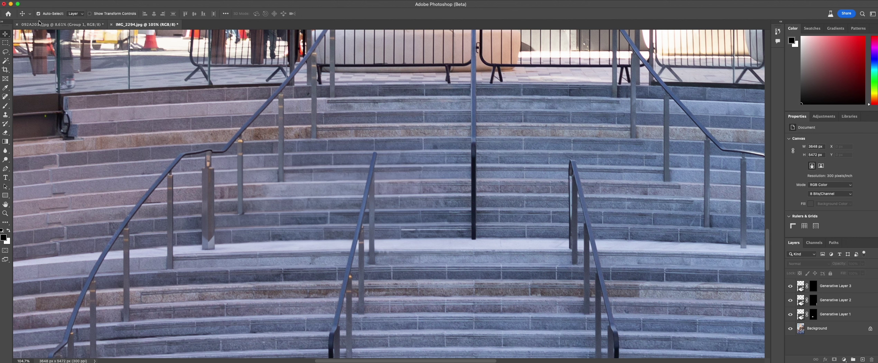
# Step: Close the document 092A2016.jpg without saving its changes
pyautogui.click(17, 24)
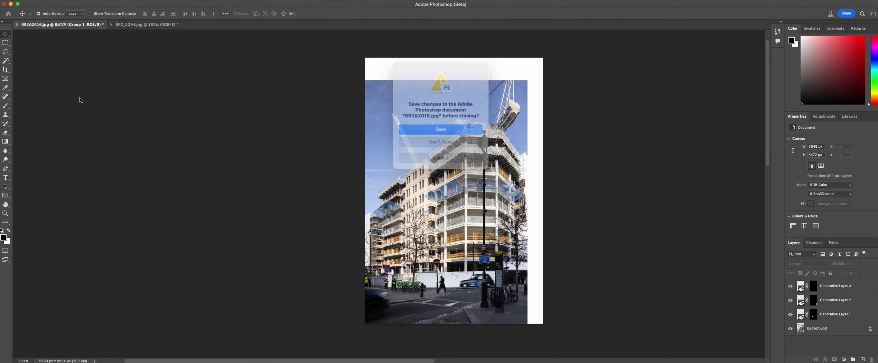
pyautogui.click(451, 142)
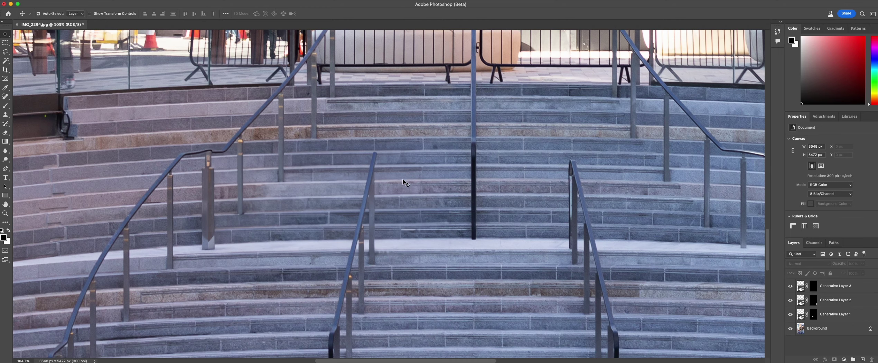
# Step: Select the row of crowd barriers above the steps with a rectangular marquee and run Generative Fill with the prompt "remove black barriers and bars"
pyautogui.scroll(-5, 398, 187)
pyautogui.scroll(-4, 397, 188)
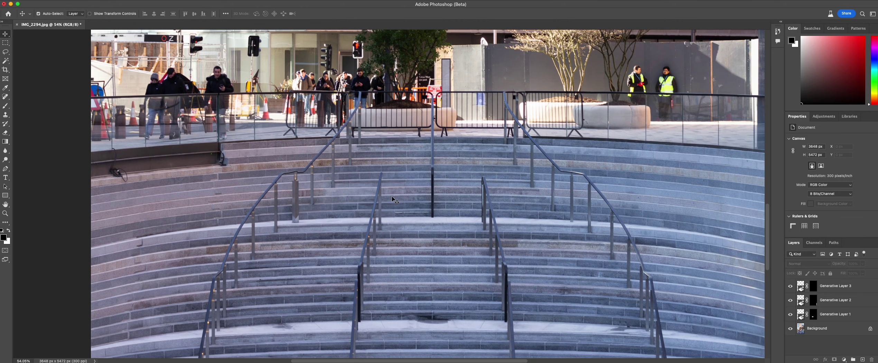
pyautogui.scroll(3, 392, 200)
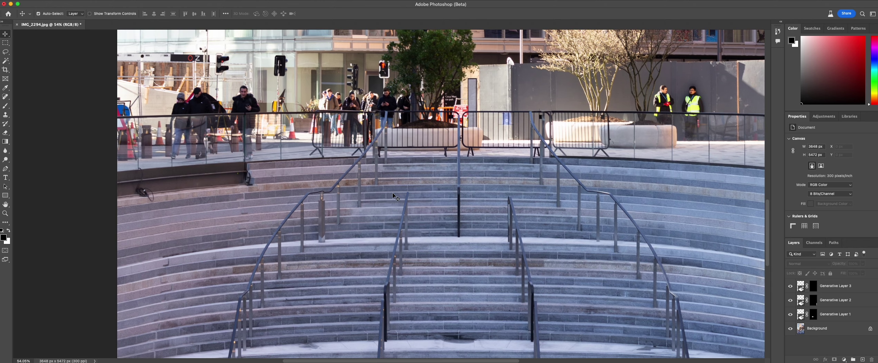
pyautogui.hscroll(5, 393, 192)
pyautogui.scroll(3, 392, 192)
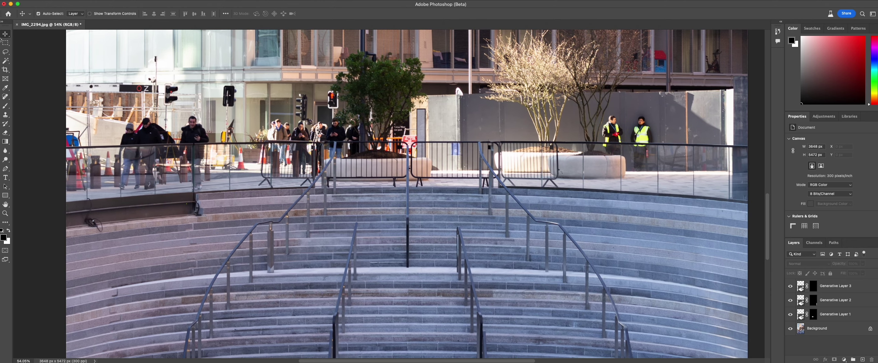
pyautogui.click(5, 43)
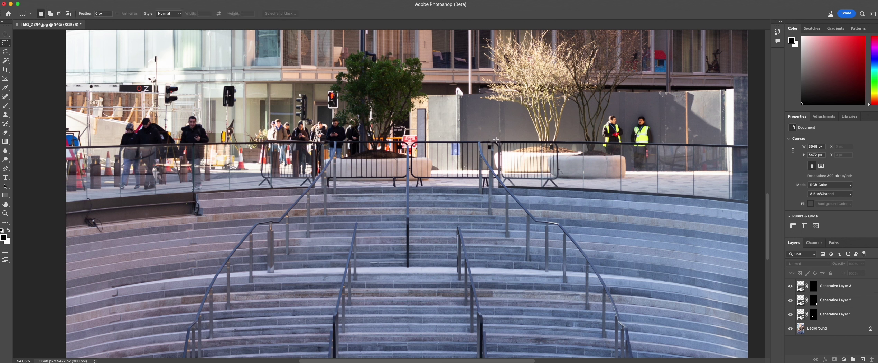
pyautogui.moveTo(495, 141); pyautogui.dragTo(257, 187)
pyautogui.click(561, 151)
pyautogui.moveTo(559, 140); pyautogui.dragTo(256, 191)
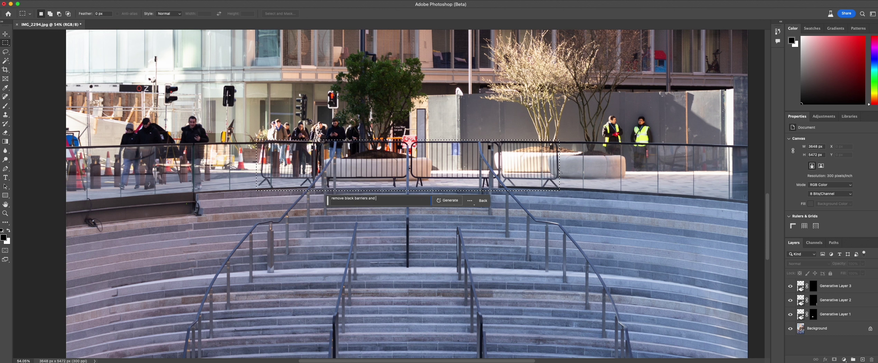
pyautogui.press('Return')
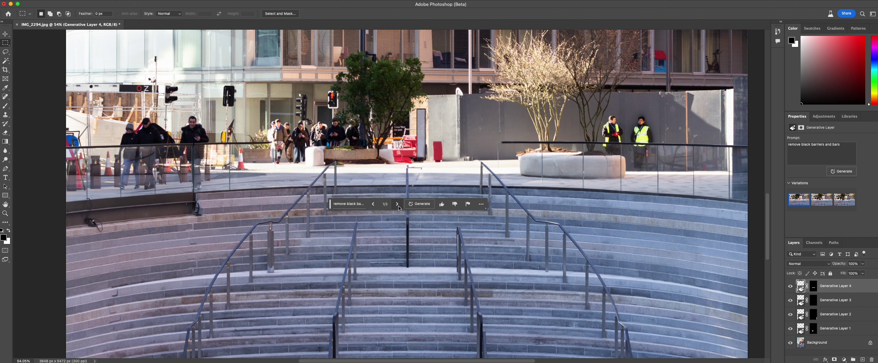
# Step: Go through the variations generated for the barrier area, keep the third one and deselect the layer
pyautogui.click(397, 204)
pyautogui.click(397, 205)
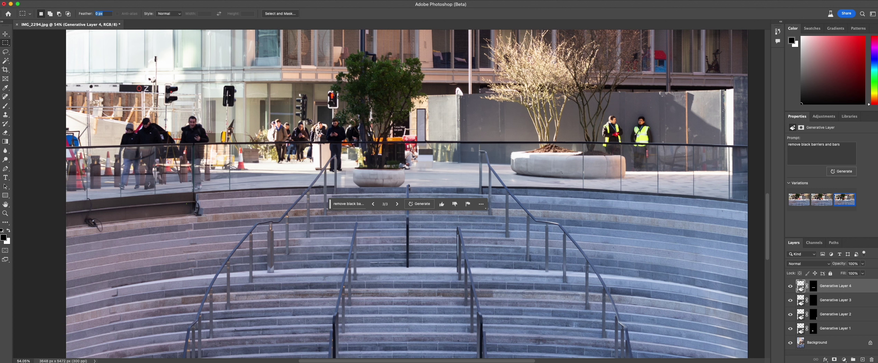
pyautogui.press('v')
pyautogui.click(245, 135)
# Step: Examine the terrace and staircase for the quality of the generated fills and for remaining distracting objects
pyautogui.scroll(-1, 243, 190)
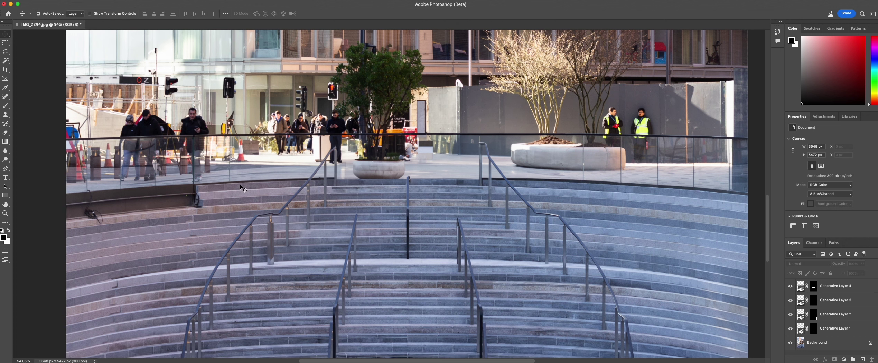
pyautogui.click(837, 291)
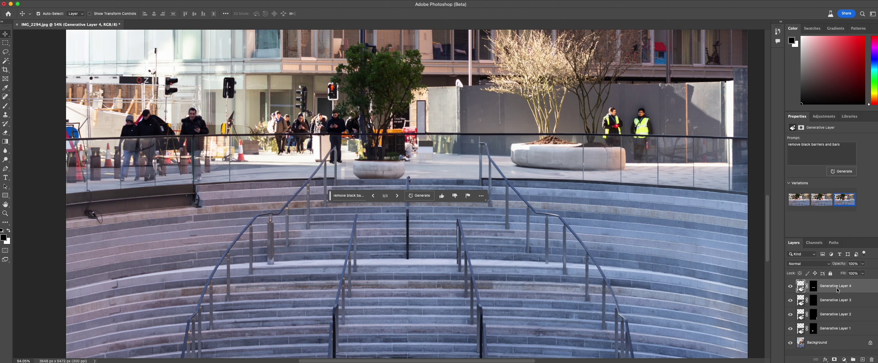
pyautogui.click(640, 279)
pyautogui.scroll(-5, 583, 265)
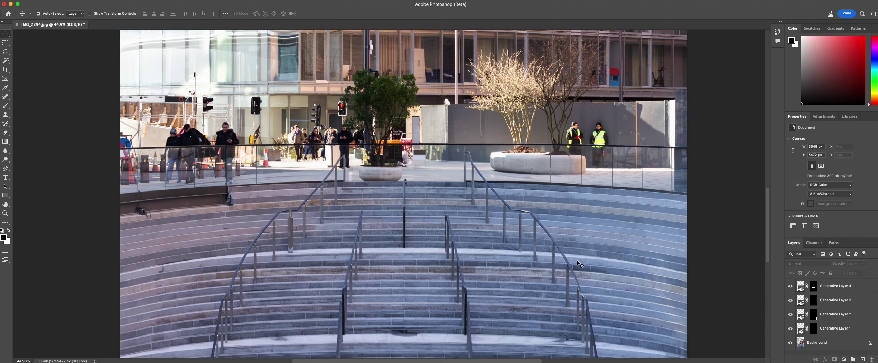
pyautogui.scroll(-3, 535, 257)
pyautogui.hscroll(-3, 535, 257)
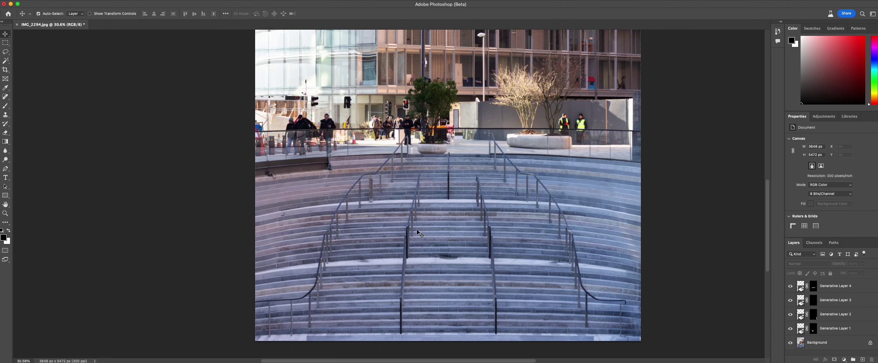
pyautogui.scroll(3, 384, 226)
pyautogui.hscroll(-3, 384, 226)
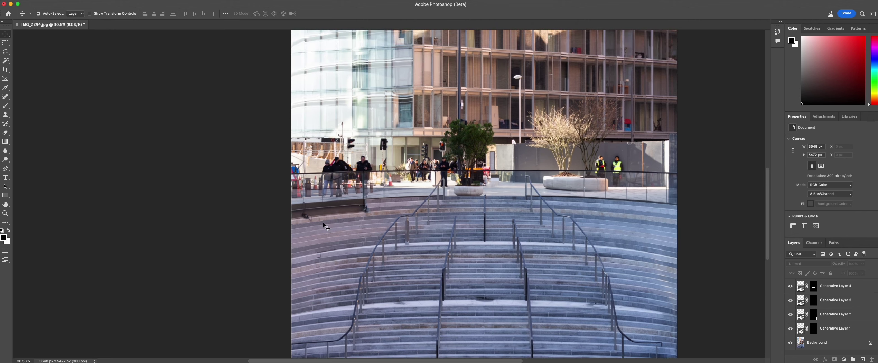
# Step: Lasso the dark ledge strip and cable below the glass railing, remove them with an empty-prompt Generative Fill, and deselect the layer
pyautogui.scroll(5, 319, 226)
pyautogui.hscroll(-1, 319, 227)
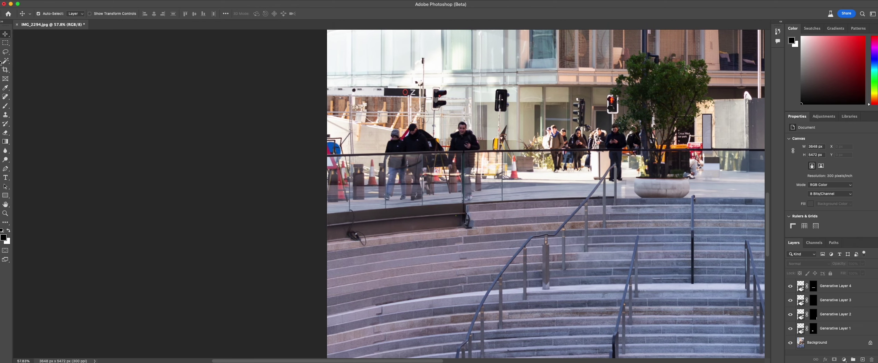
pyautogui.click(6, 51)
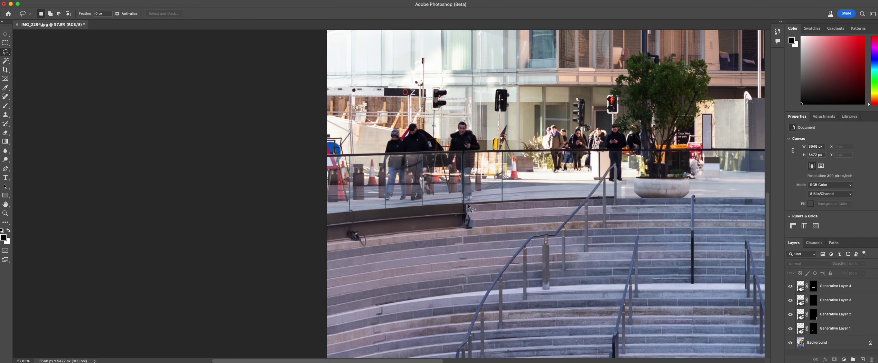
pyautogui.moveTo(468, 207)
pyautogui.mouseDown()
pyautogui.moveTo(326, 215)
pyautogui.moveTo(324, 245)
pyautogui.moveTo(471, 235)
pyautogui.moveTo(470, 206)
pyautogui.mouseUp()
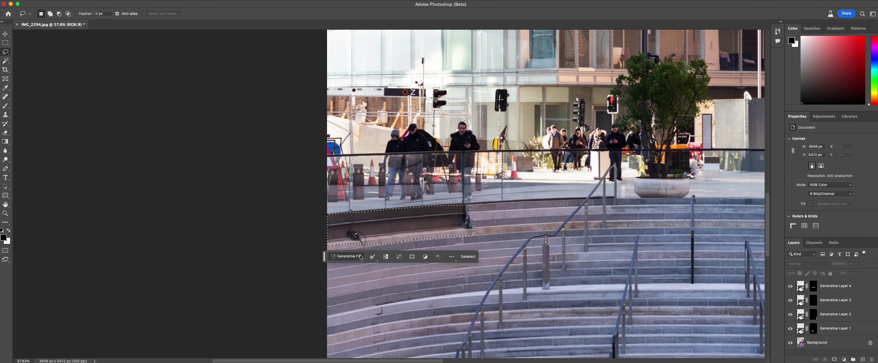
pyautogui.click(361, 256)
pyautogui.press('Return')
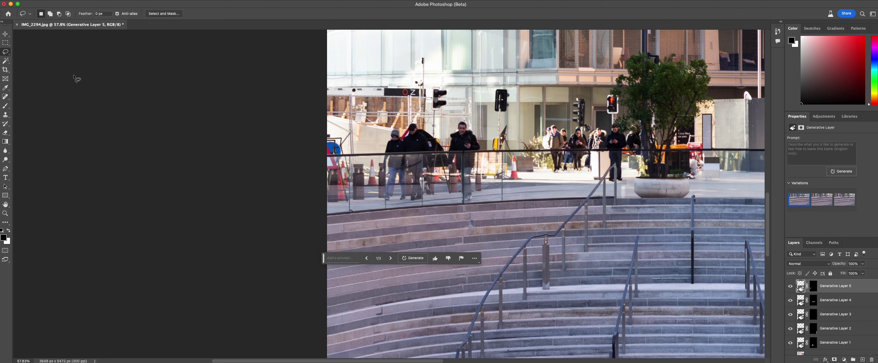
pyautogui.click(8, 35)
pyautogui.click(236, 191)
# Step: Extend the canvas above and on both sides of the photo with the Crop tool at a 2:3 ratio, to about 4532 x 6799 px
pyautogui.press('super+0')
pyautogui.click(6, 69)
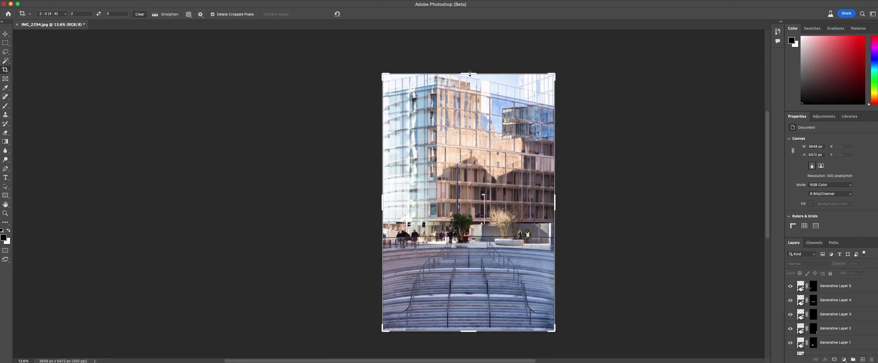
pyautogui.moveTo(469, 74); pyautogui.dragTo(472, 43)
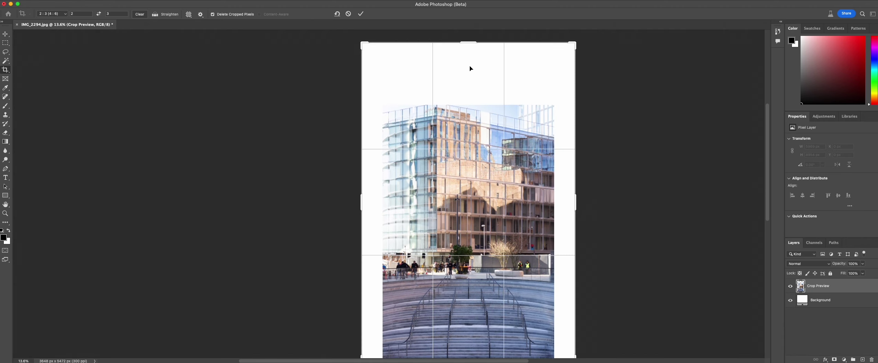
pyautogui.press('Return')
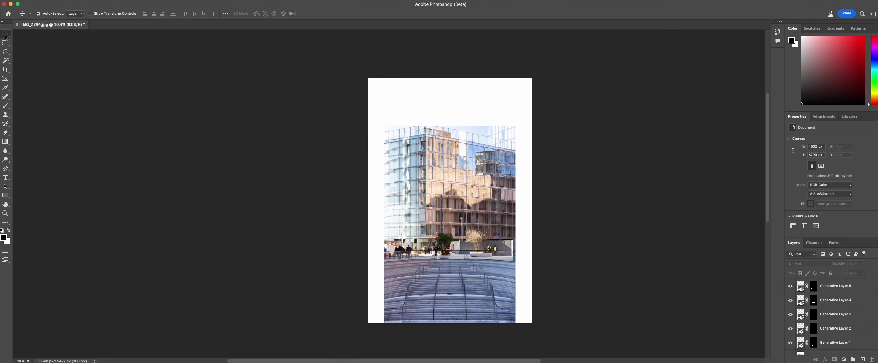
# Step: Select the blank white canvas around the photo with the Magic Wand
pyautogui.click(6, 61)
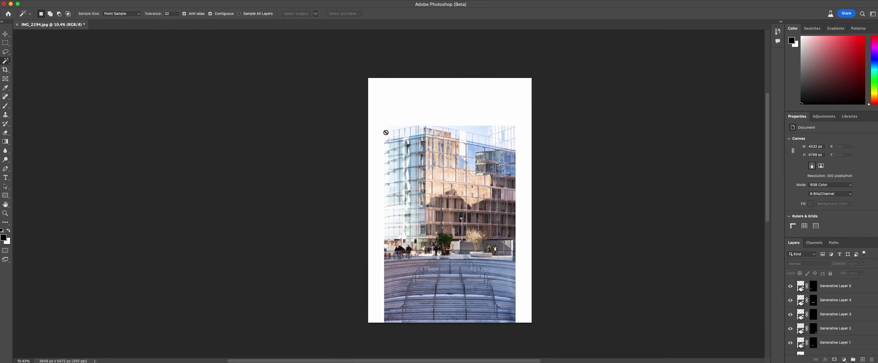